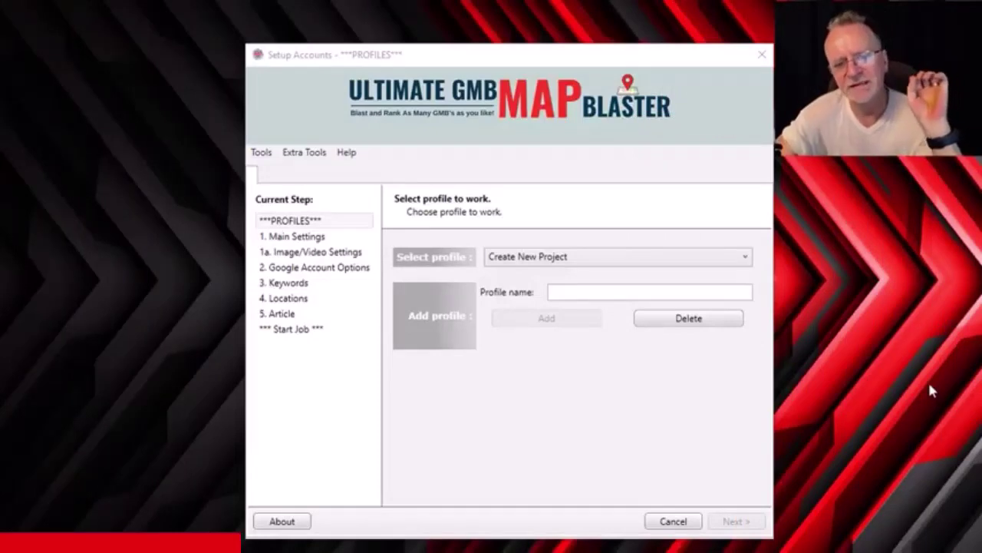
- Load the saved Wedding Photographer profile and continue to Main Settings
left_click(633, 265)
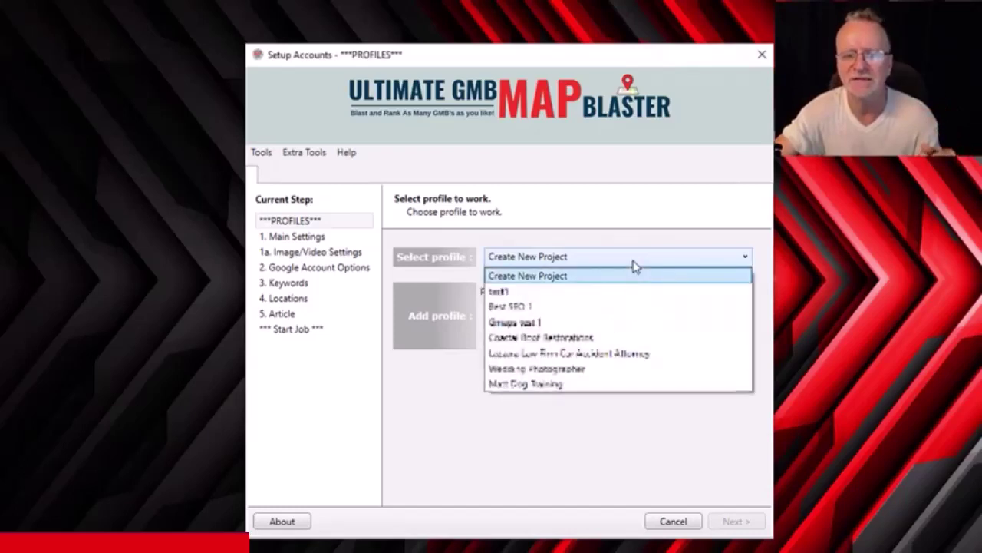
left_click(596, 370)
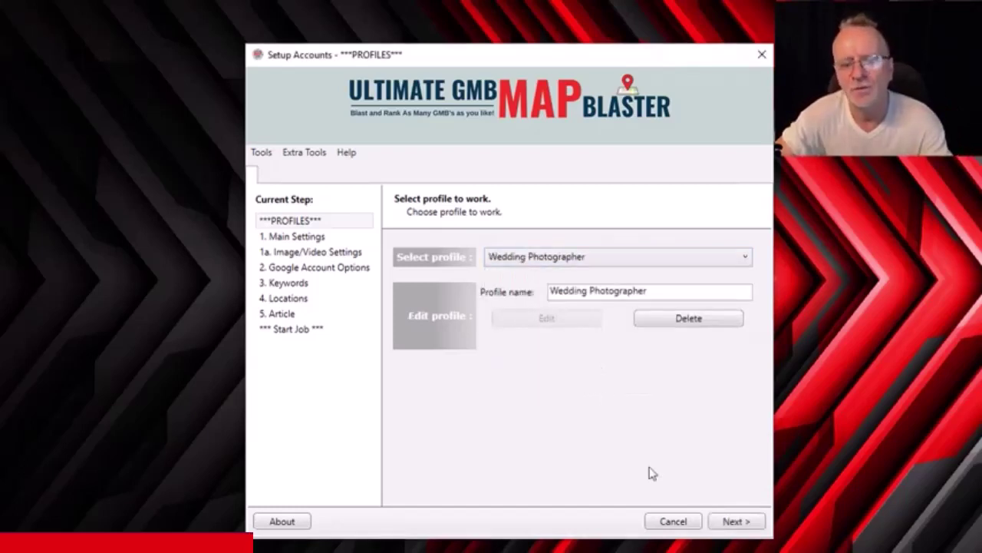
left_click(734, 522)
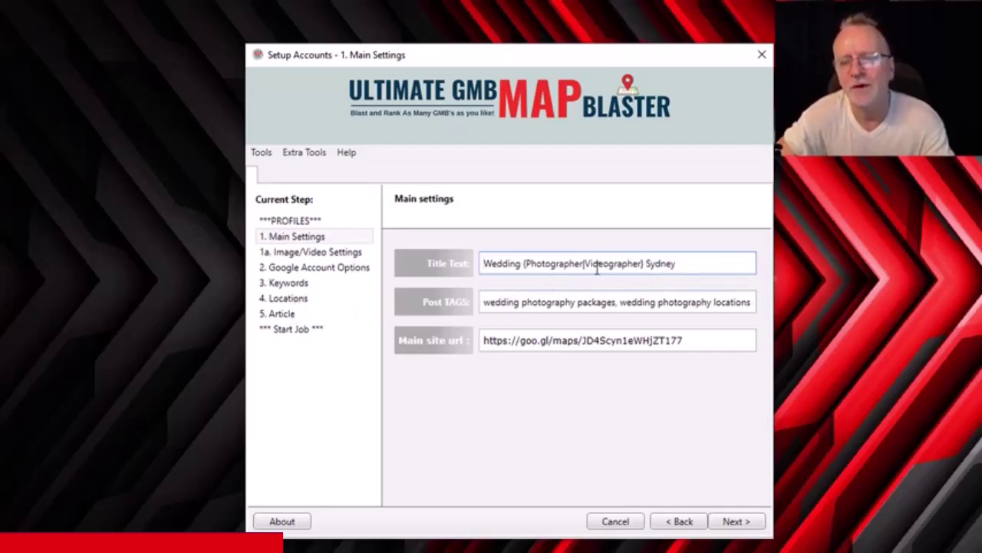
- Review the Post TAGS and Main site url fields, then continue to Image/Video Settings
left_click(541, 304)
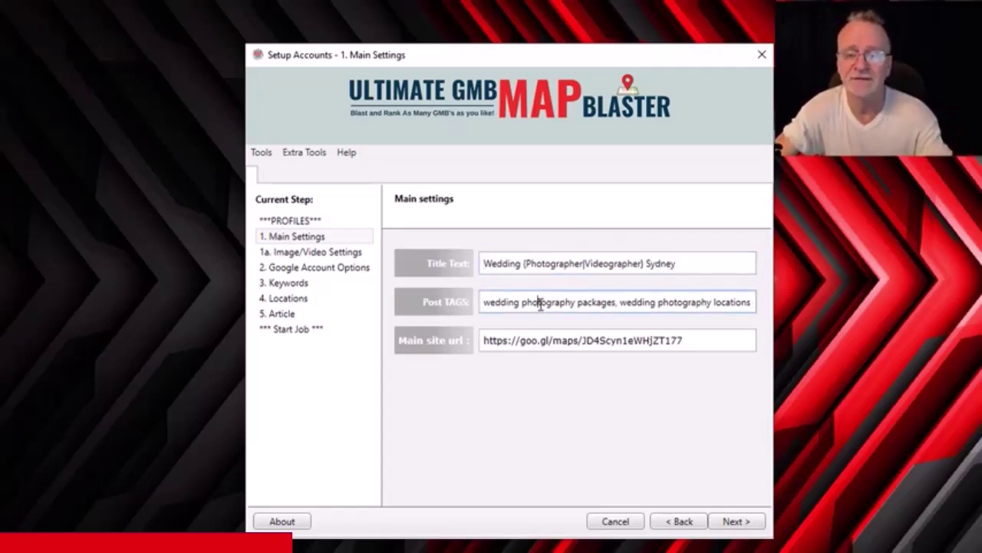
left_click_drag(695, 339, 429, 339)
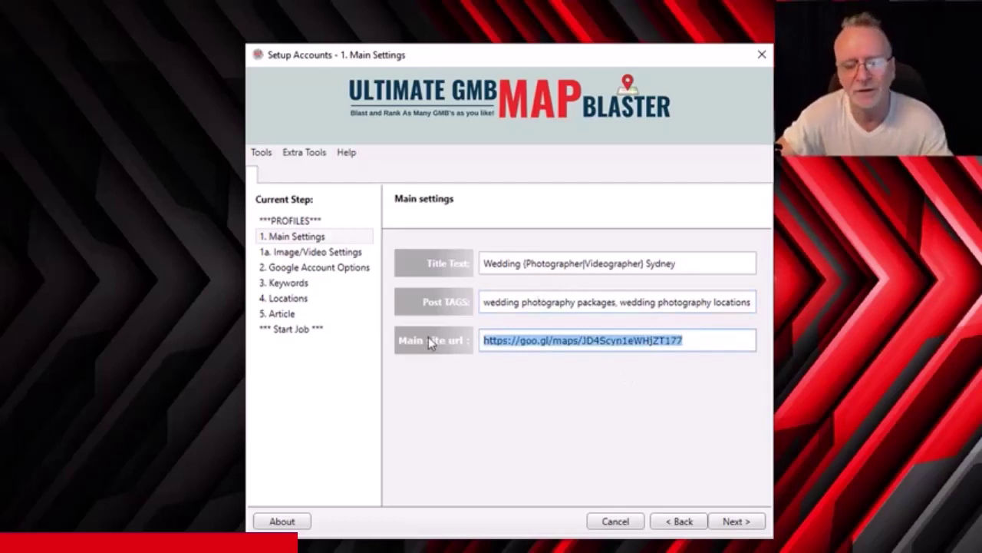
left_click(735, 522)
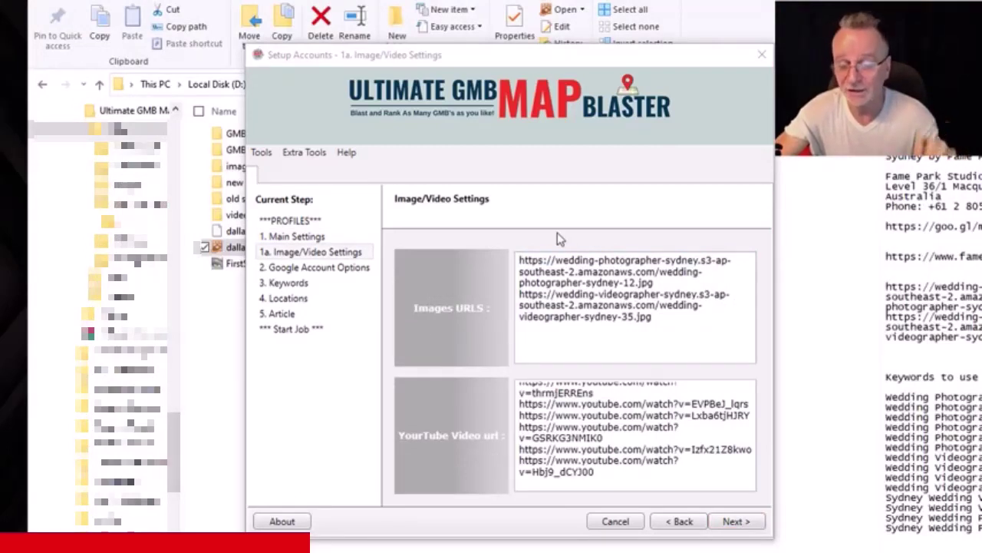
- Skip past the wedding image URLs and YouTube links to Google Account Options
left_click(647, 453)
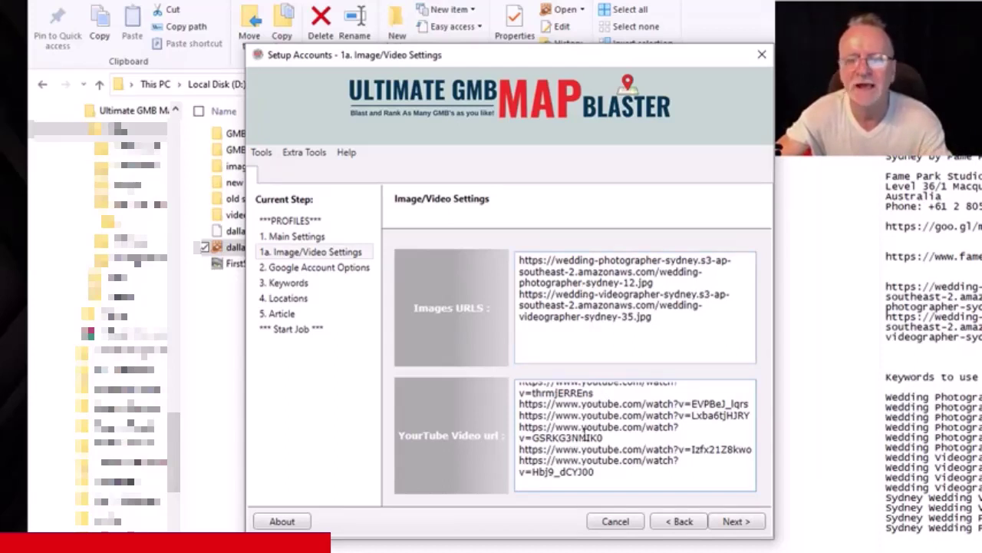
left_click(735, 521)
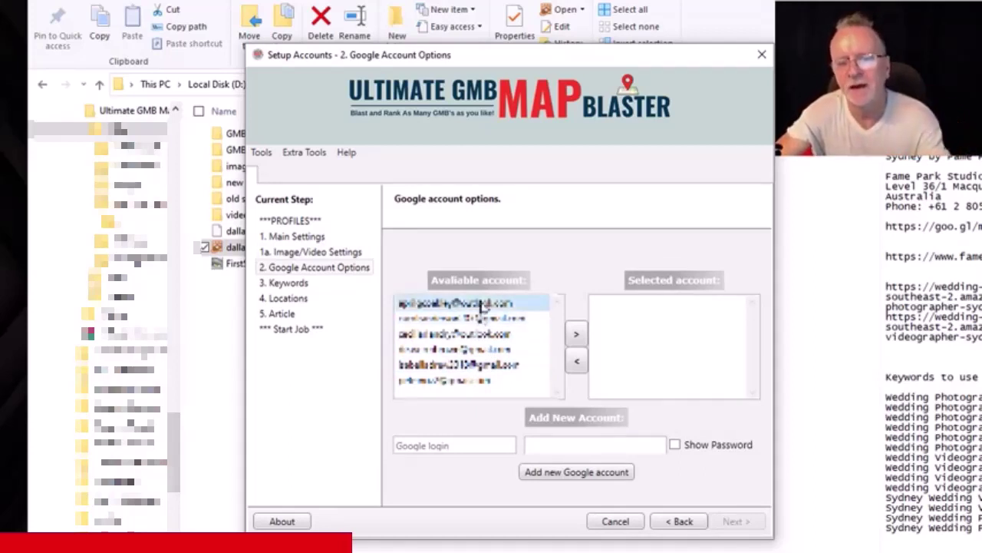
- Move all six available Google accounts into Selected account, then go to Keywords
double_click(483, 304)
left_click(649, 306)
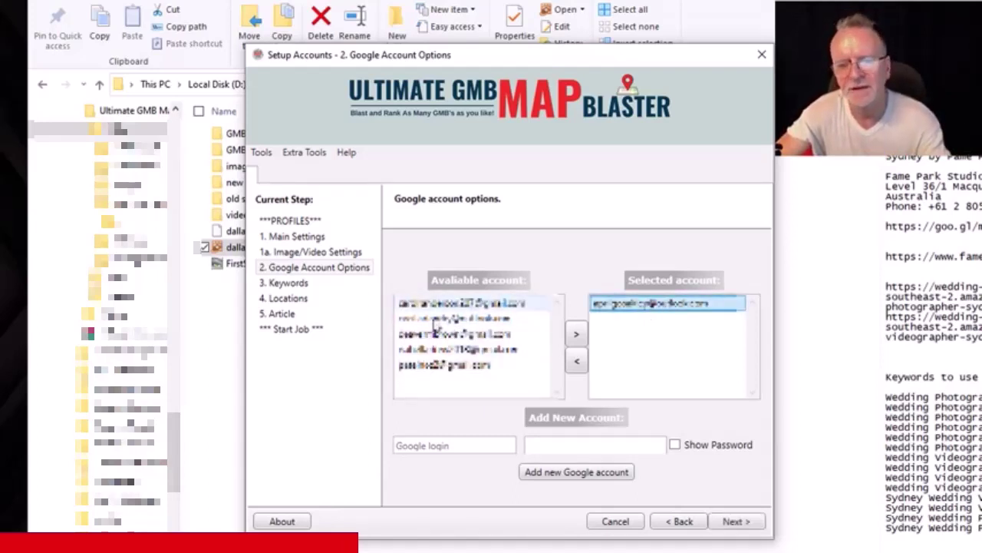
double_click(491, 317)
left_click(622, 325)
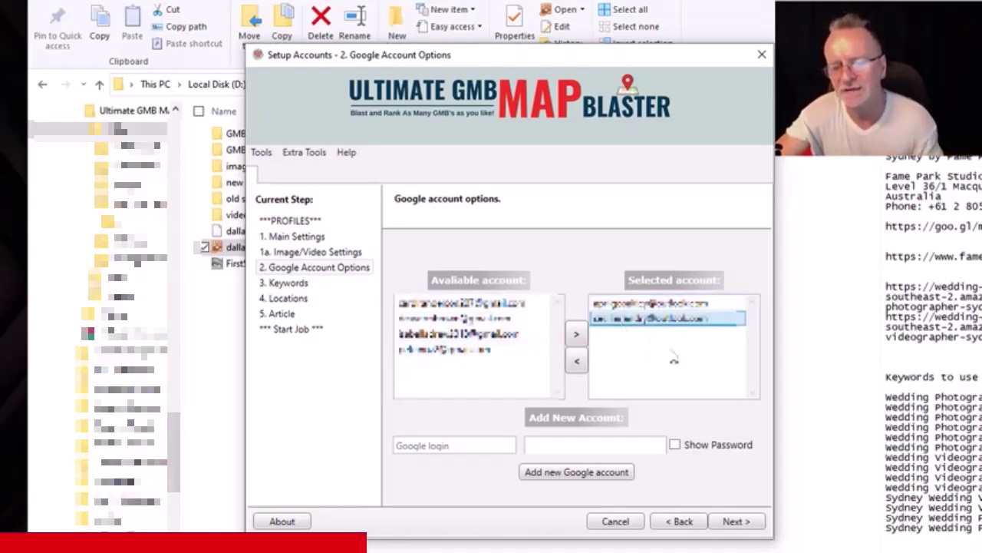
double_click(462, 319)
double_click(468, 319)
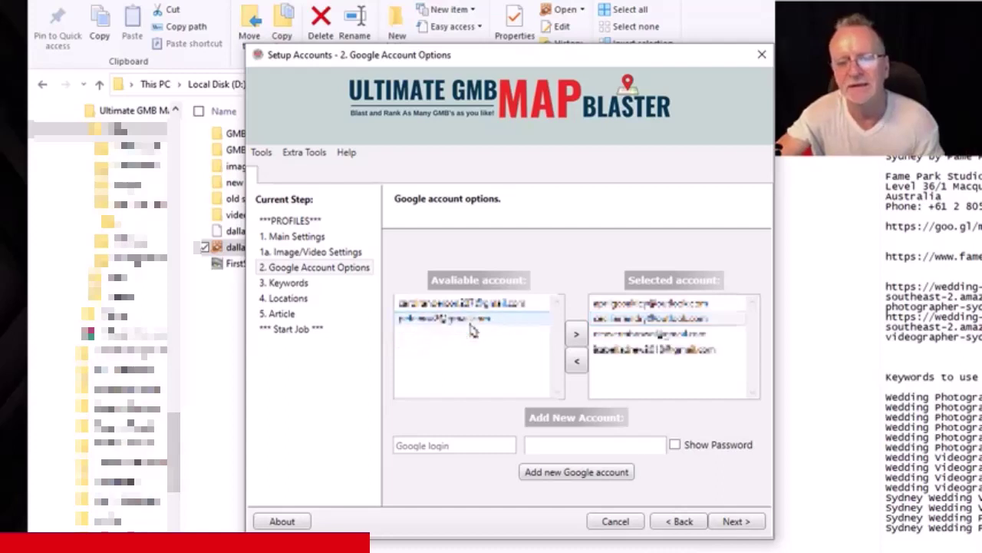
double_click(471, 321)
double_click(485, 306)
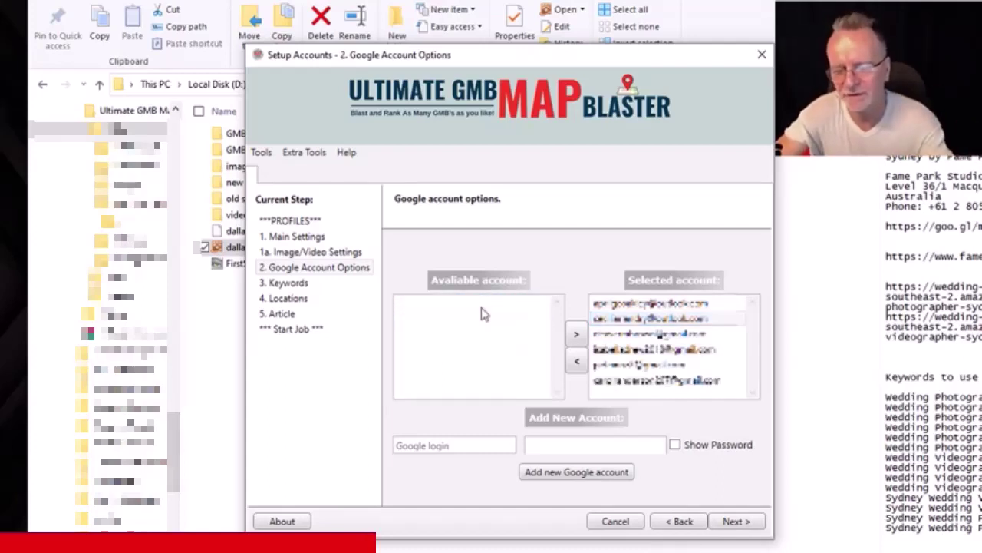
left_click(735, 522)
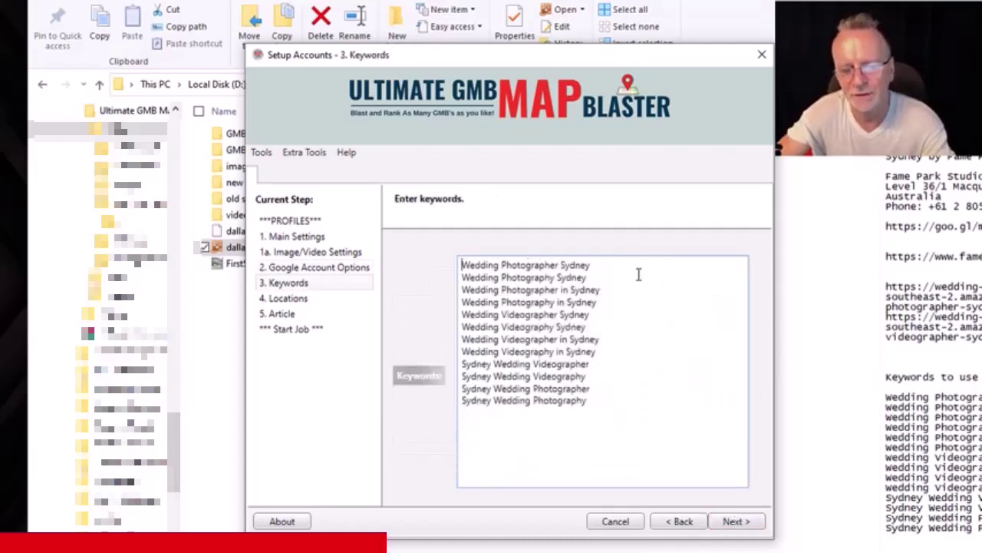
- Check the six Sydney location entries line by line, then continue to Article
left_click(738, 523)
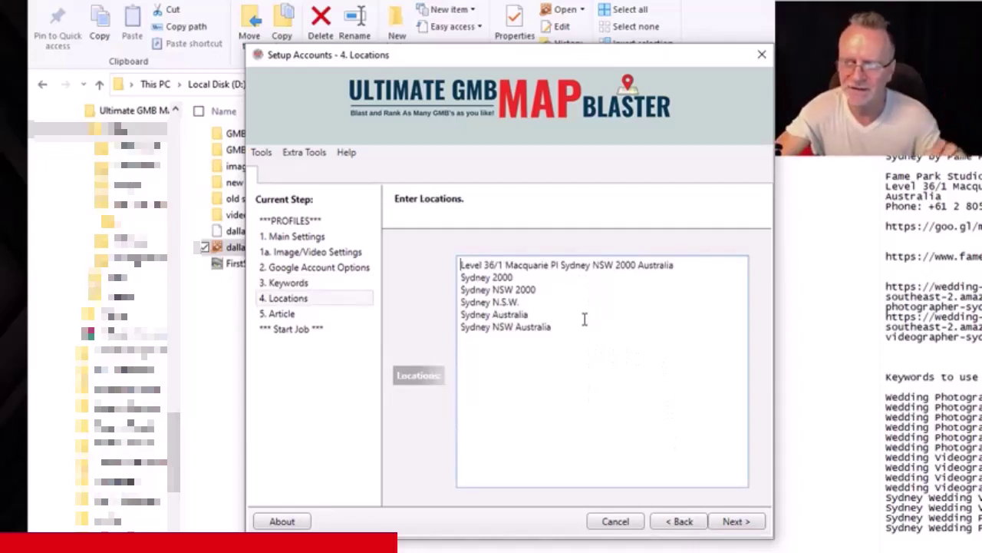
left_click(580, 373)
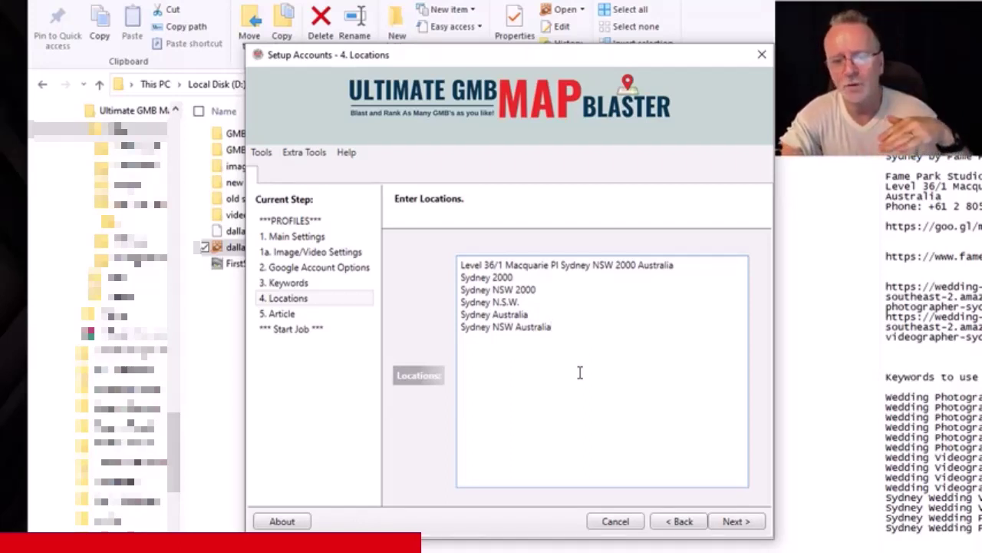
key("ctrl+Home")
key("Down")
key("Down")
key("Down")
key("Down")
key("Down")
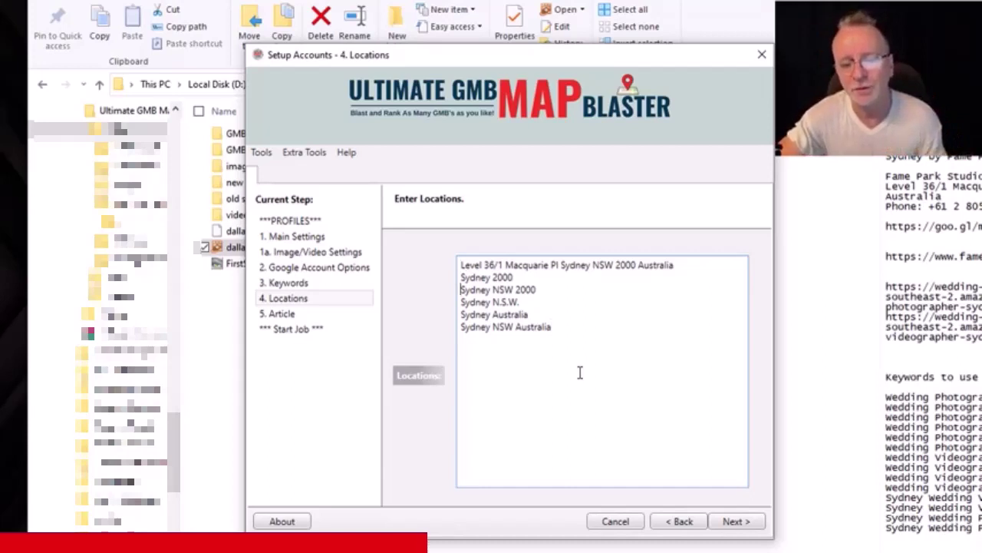
key("Up")
key("Up")
key("Up")
key("Up")
key("Up")
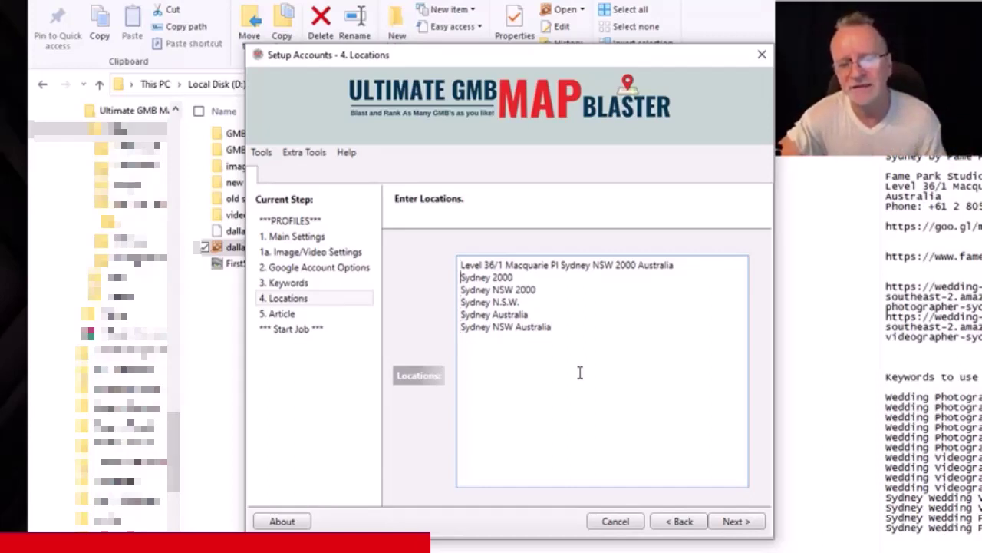
key("Down")
key("Down")
key("Down")
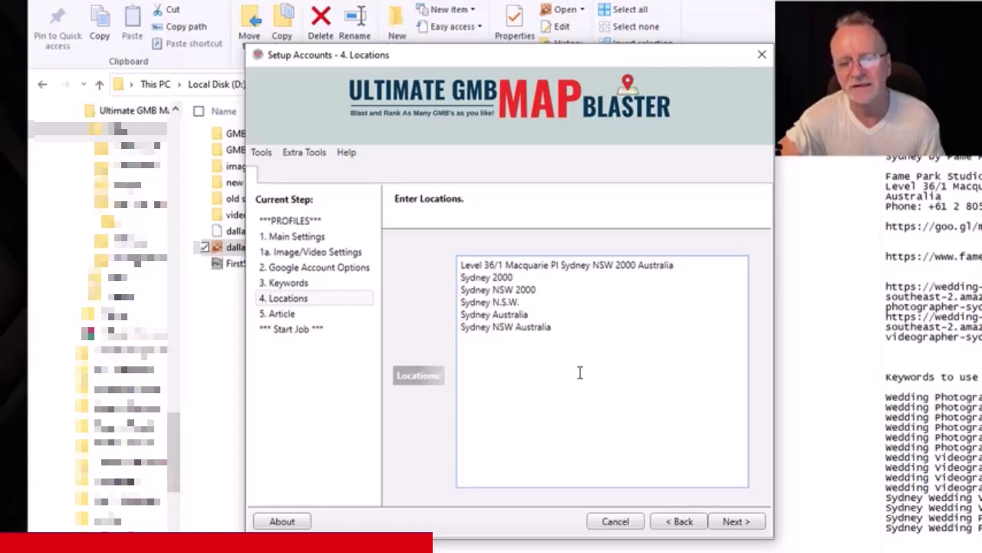
key("Down")
key("Down")
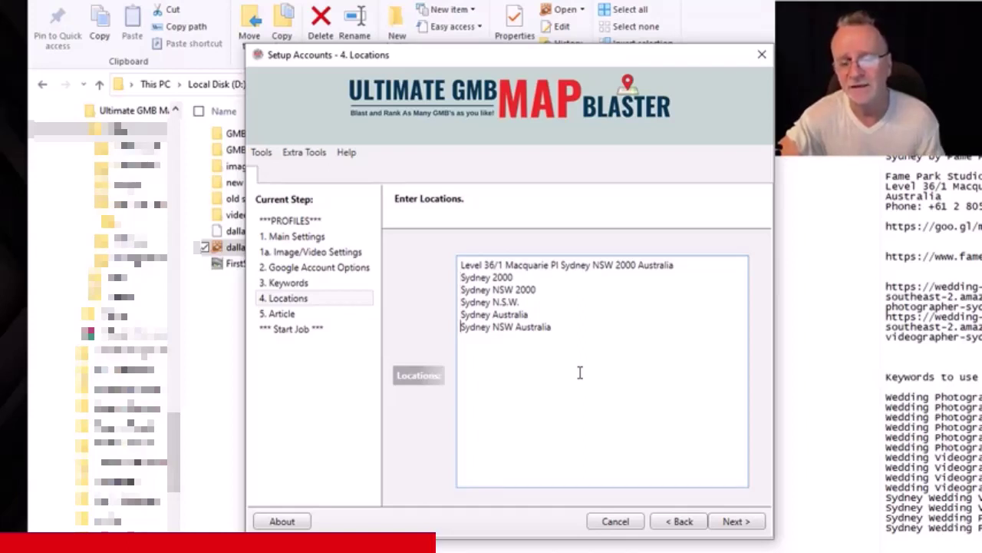
key("Up")
key("Up")
key("Up")
key("Up")
key("Up")
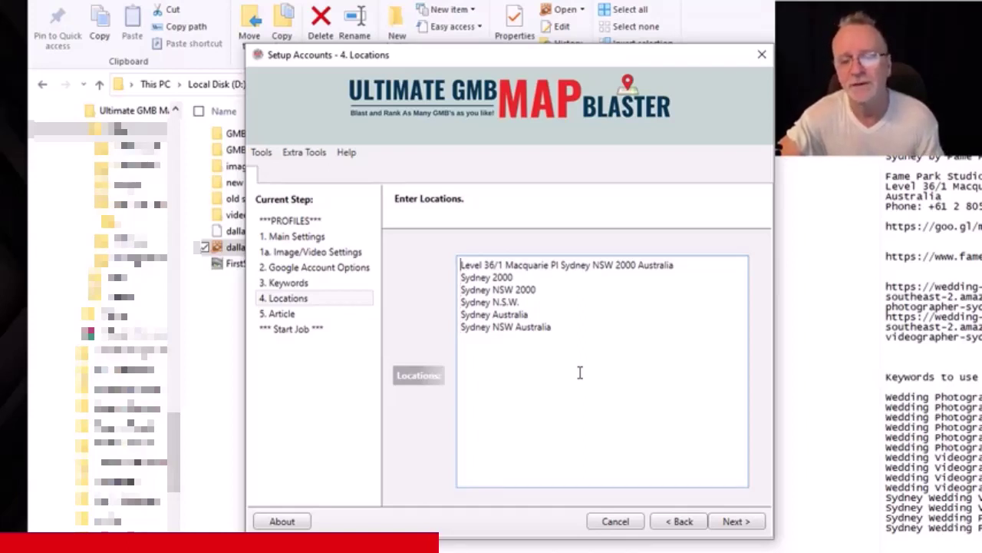
left_click(736, 521)
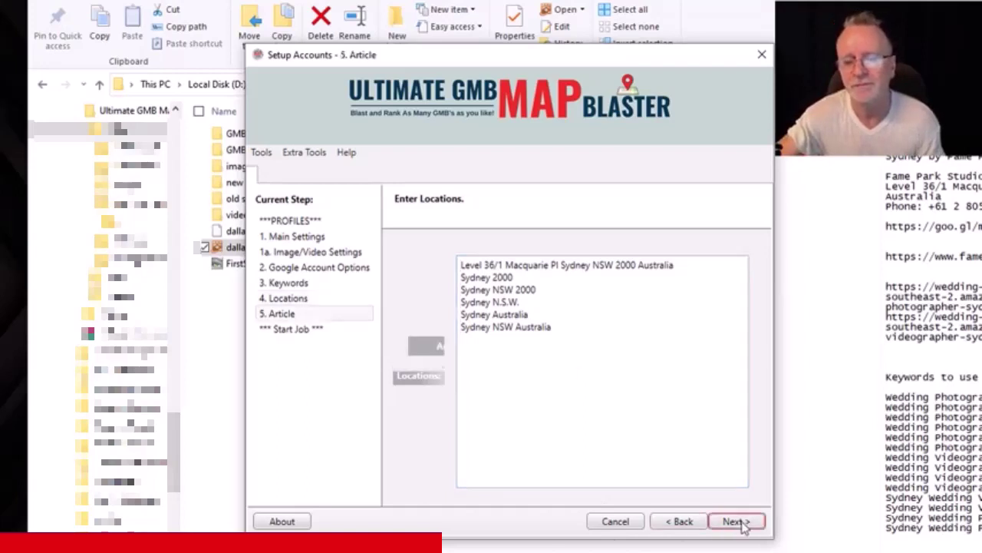
- Review the protected keywords and the spintax article's contact lines, then go to Start Job
left_click(621, 340)
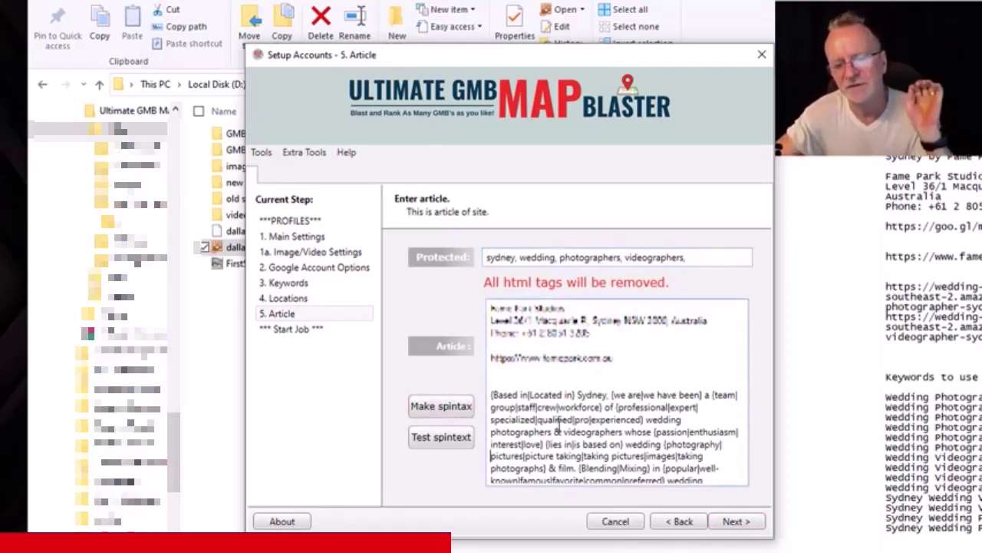
double_click(598, 257)
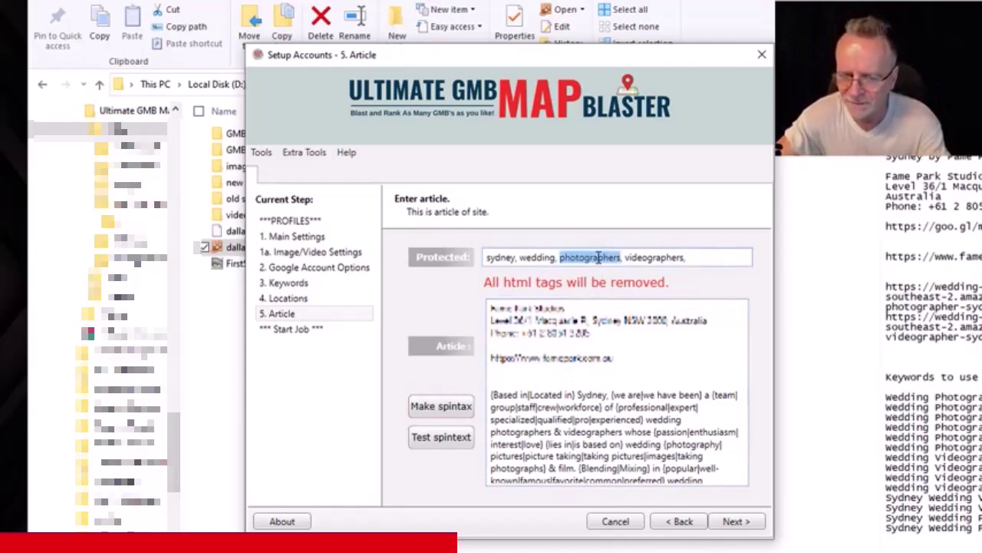
left_click(608, 343)
key("shift+Up")
key("shift+Up")
key("shift+Up")
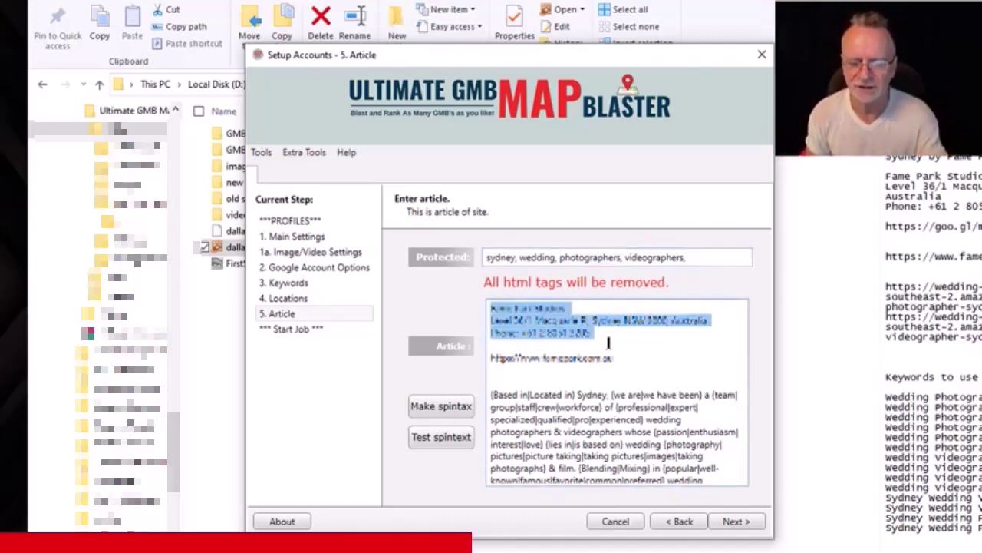
left_click(608, 343)
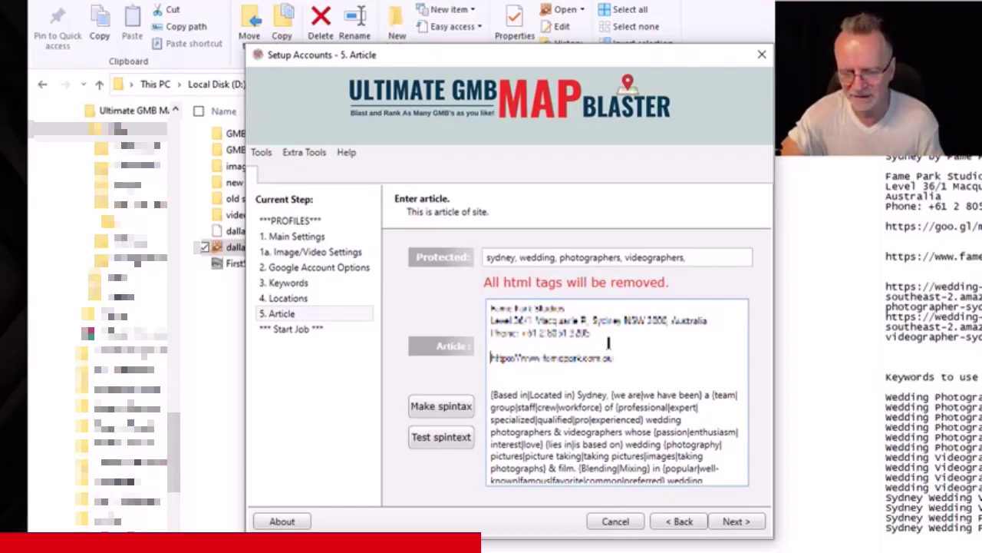
key("Down")
key("Down")
key("Down")
key("Down")
key("Down")
key("Down")
key("Down")
key("Down")
key("Down")
key("Down")
key("Down")
key("Down")
key("Down")
key("Down")
key("Down")
key("Down")
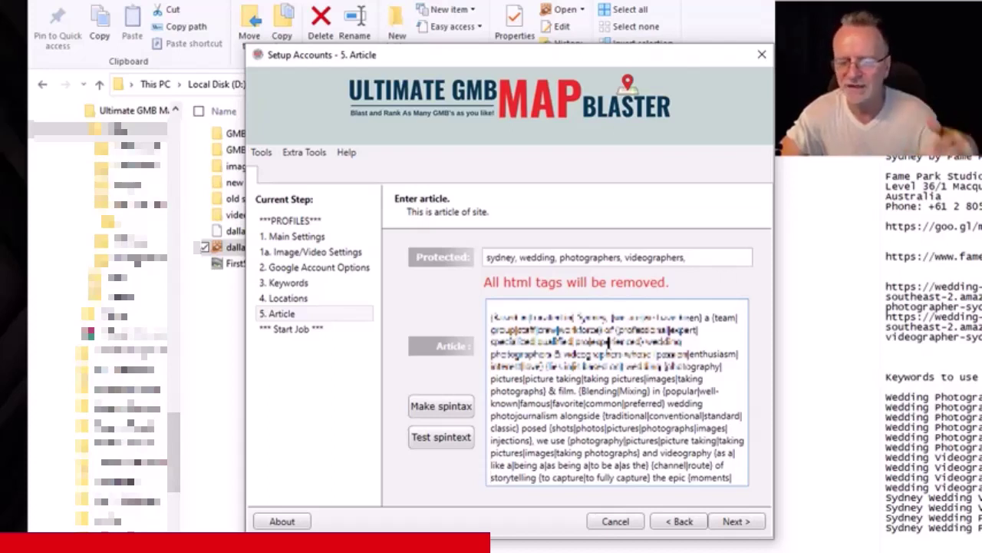
key("ctrl+Home")
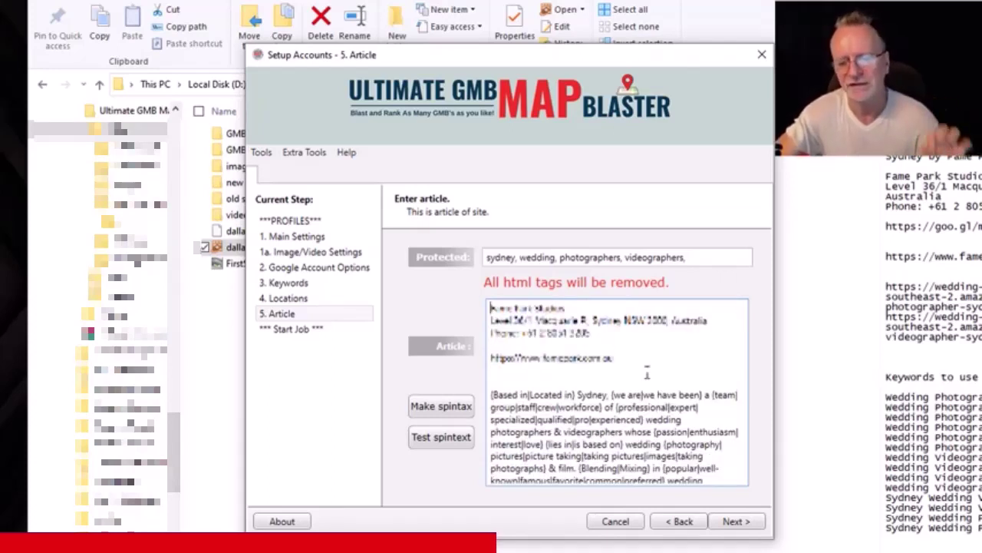
left_click(730, 522)
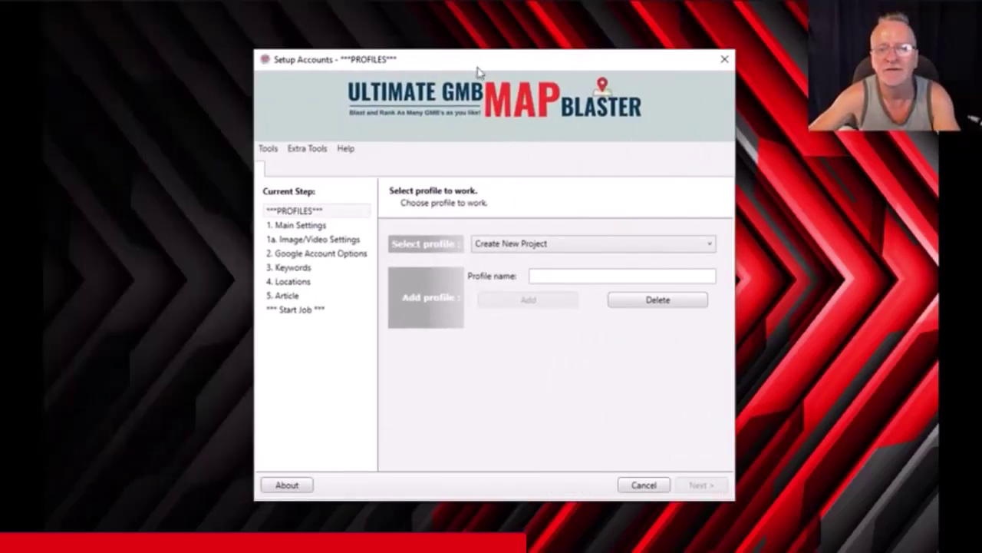
- Place the Start Job window with Start work beside the PROFILES window
left_click_drag(475, 65, 666, 23)
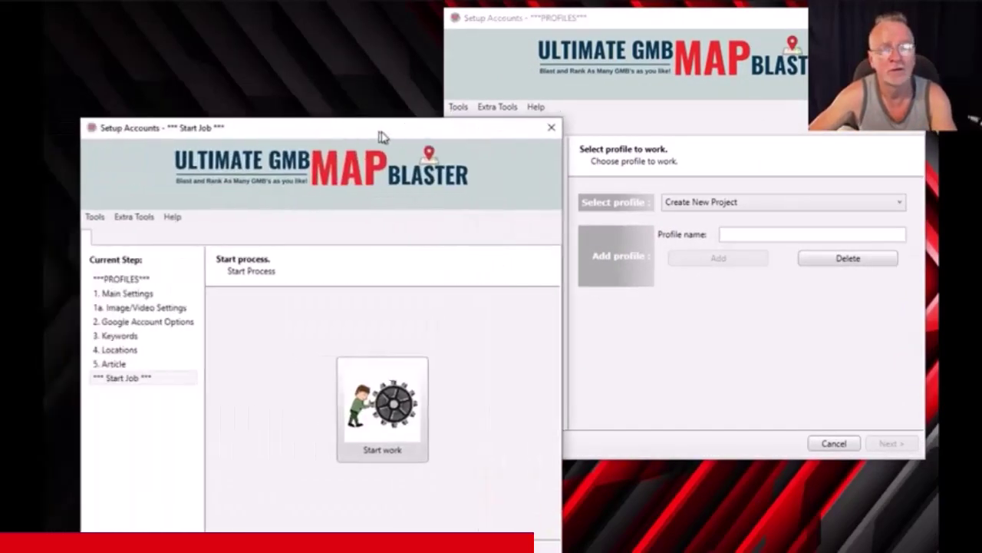
left_click_drag(377, 136, 364, 111)
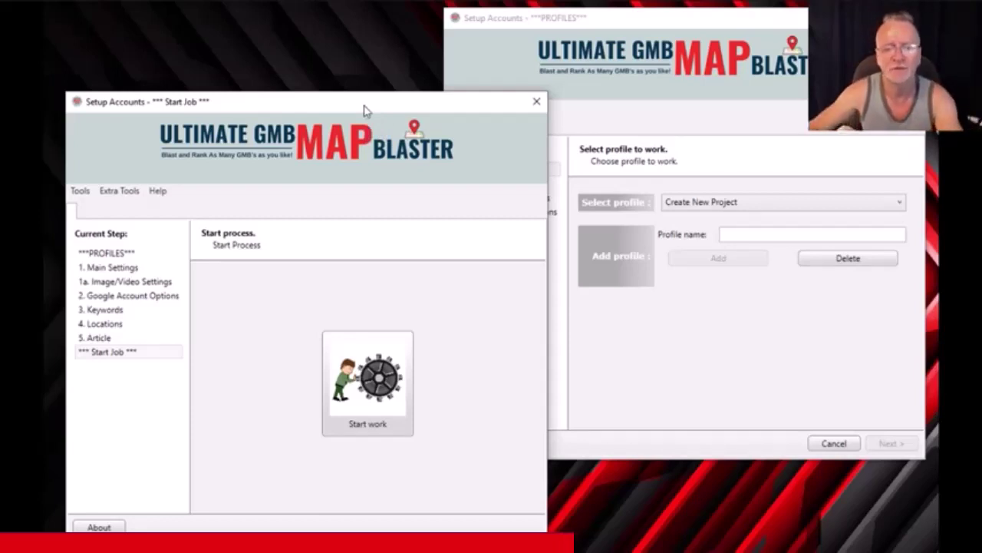
left_click_drag(331, 105, 340, 86)
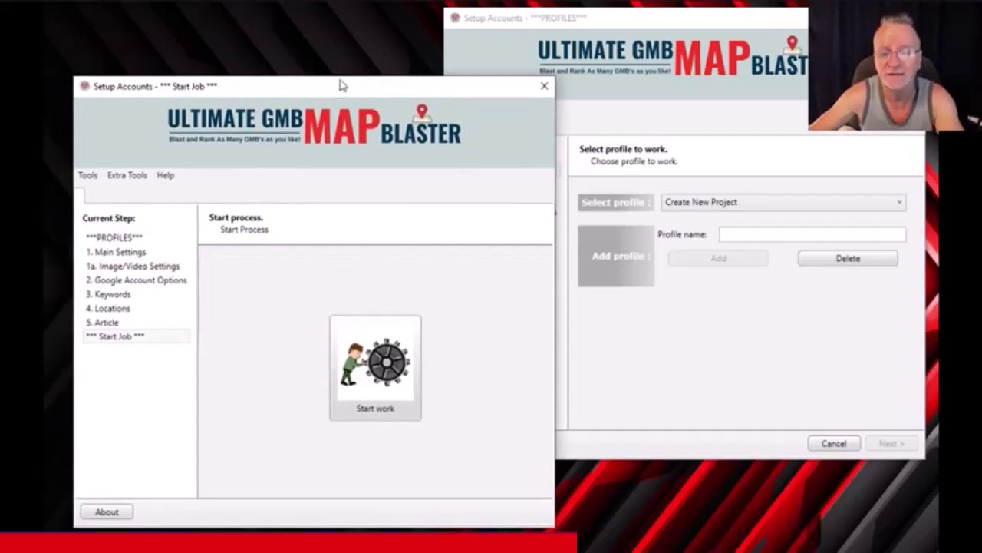
mouse_move(680, 26)
left_mouse_down()
mouse_move(713, 22)
mouse_move(675, 29)
mouse_move(687, 26)
left_mouse_up()
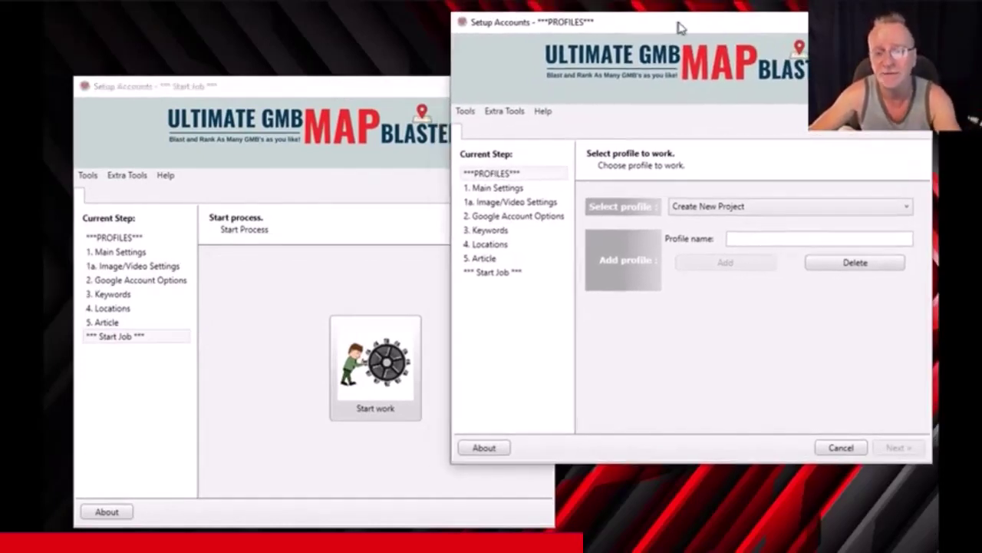
mouse_move(238, 93)
left_mouse_down()
mouse_move(205, 98)
mouse_move(221, 89)
left_mouse_up()
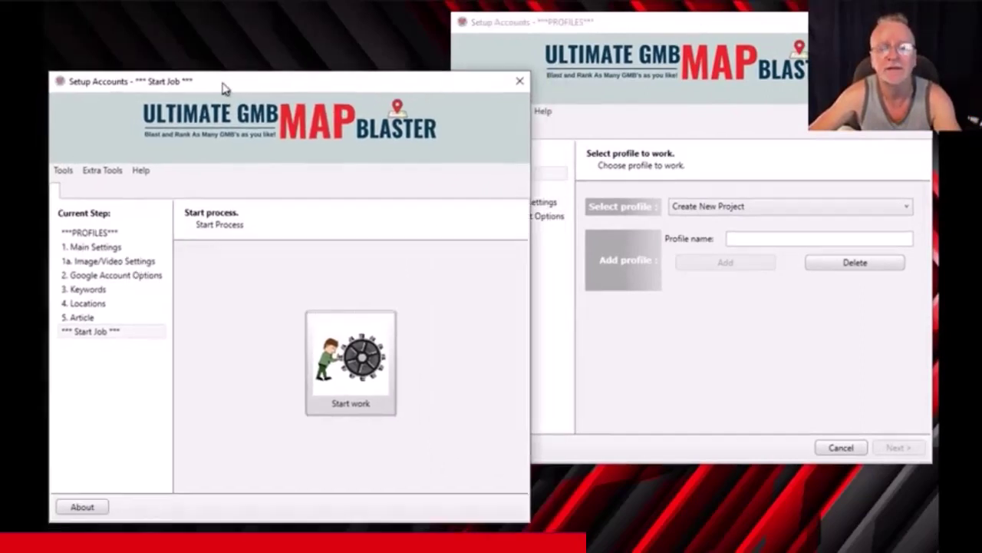